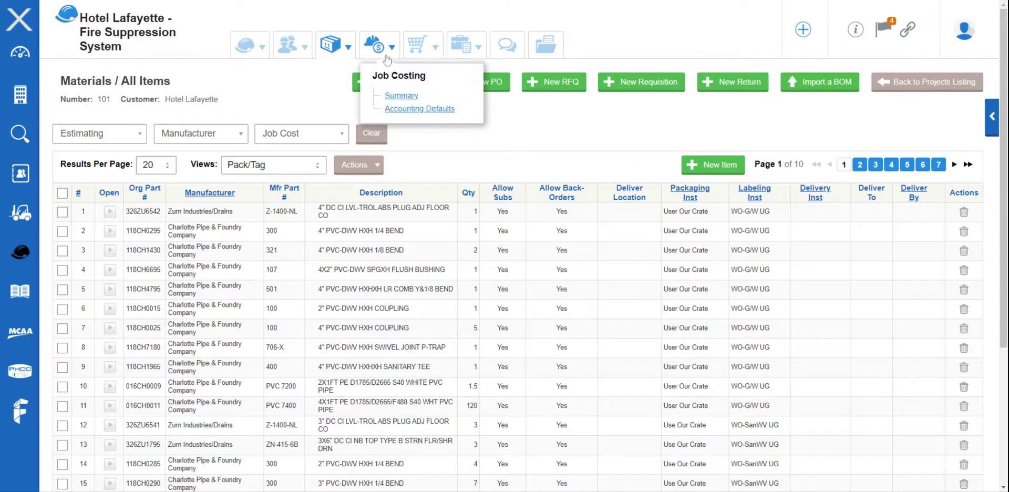
# - Auto-create Specification Sheet submittals for the project items and turn off the dialog's auto-open
pyautogui.moveTo(257, 48)
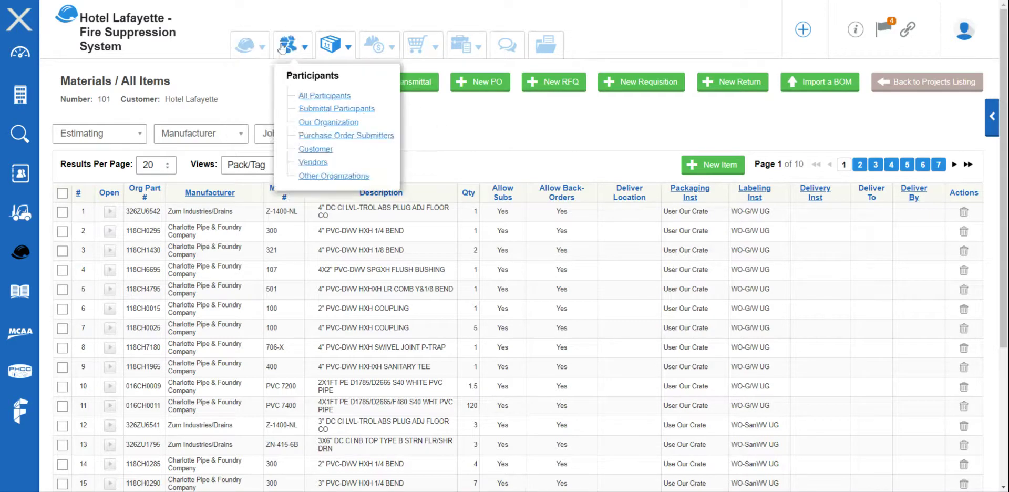
pyautogui.moveTo(473, 62)
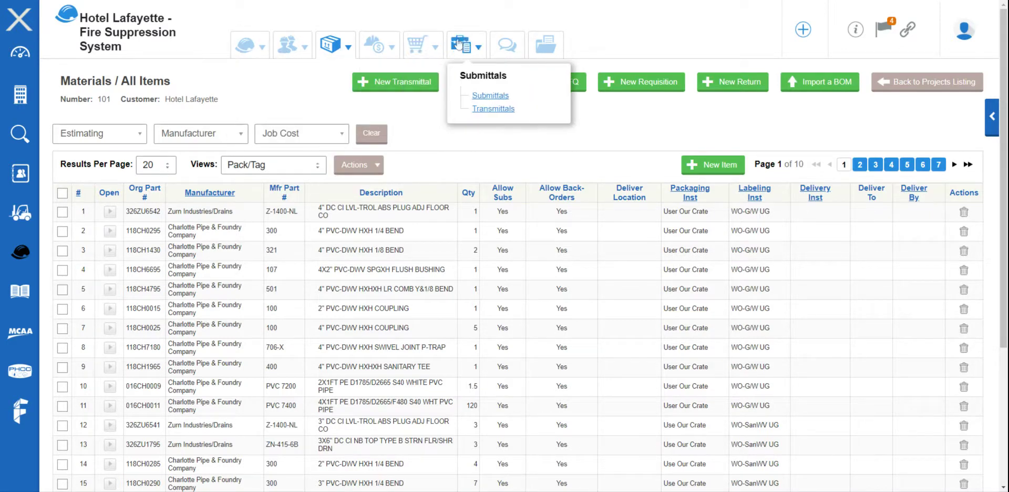
pyautogui.click(491, 96)
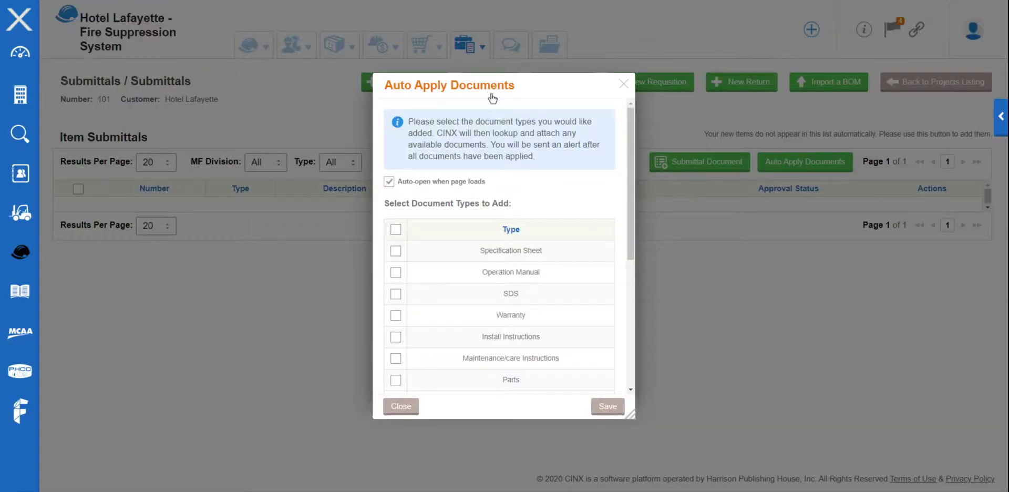
pyautogui.click(397, 251)
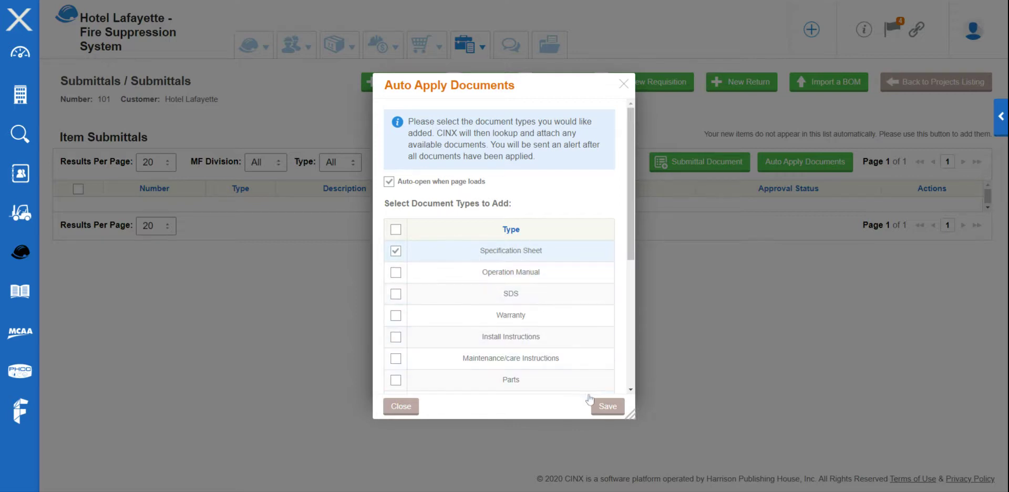
pyautogui.click(604, 406)
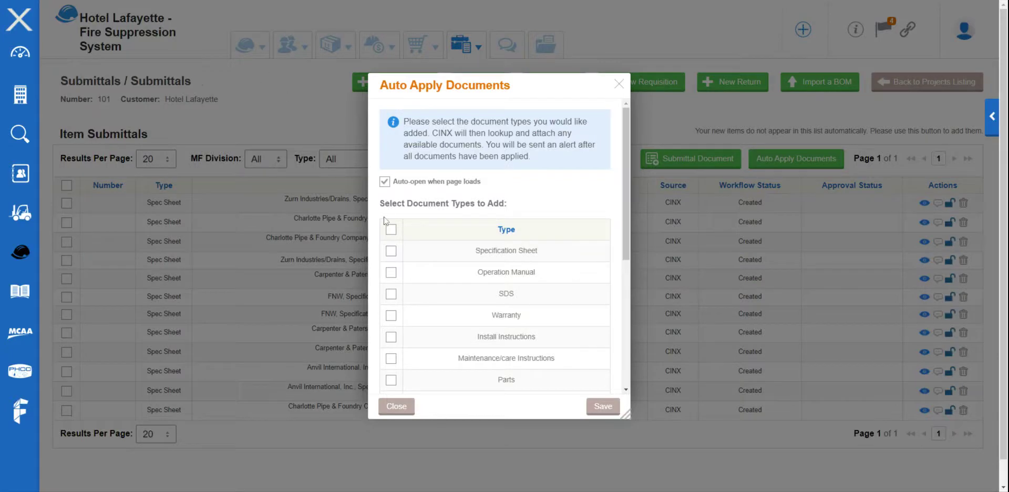
pyautogui.click(385, 181)
pyautogui.click(401, 408)
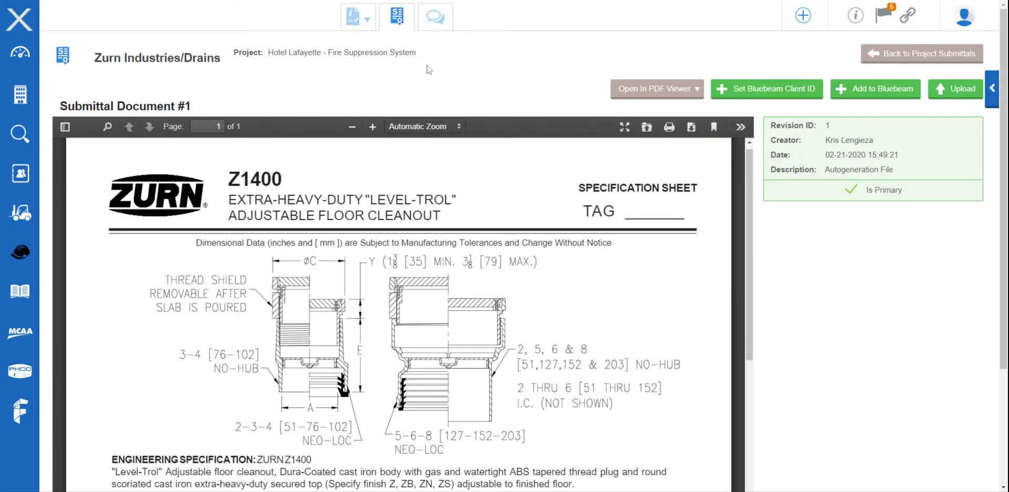
# - Open the Document Info form of the Zurn Z1400 floor cleanout submittal
pyautogui.moveTo(358, 22)
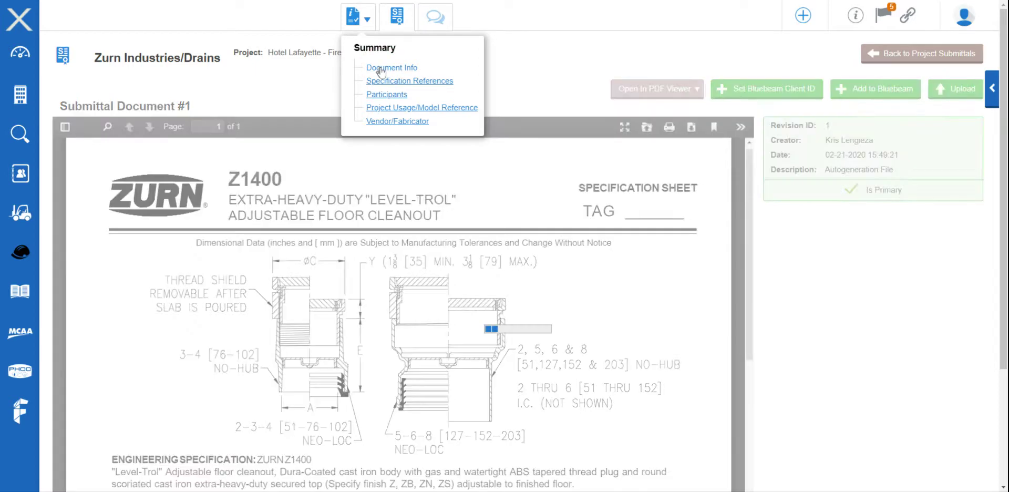
pyautogui.click(381, 69)
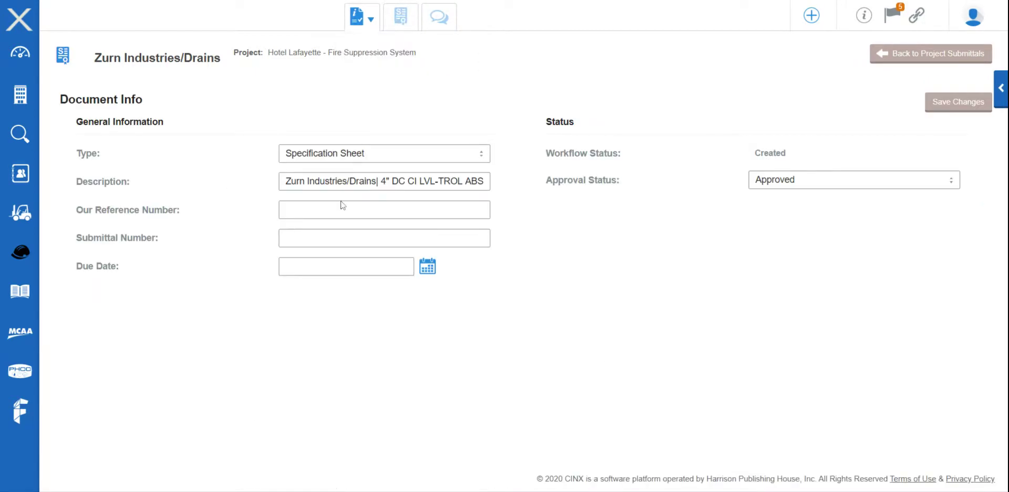
# - Remove the manufacturer prefix from the description, then set reference number 1A and submittal number sUB-123
pyautogui.moveTo(379, 182); pyautogui.dragTo(279, 180)
pyautogui.press('BackSpace')
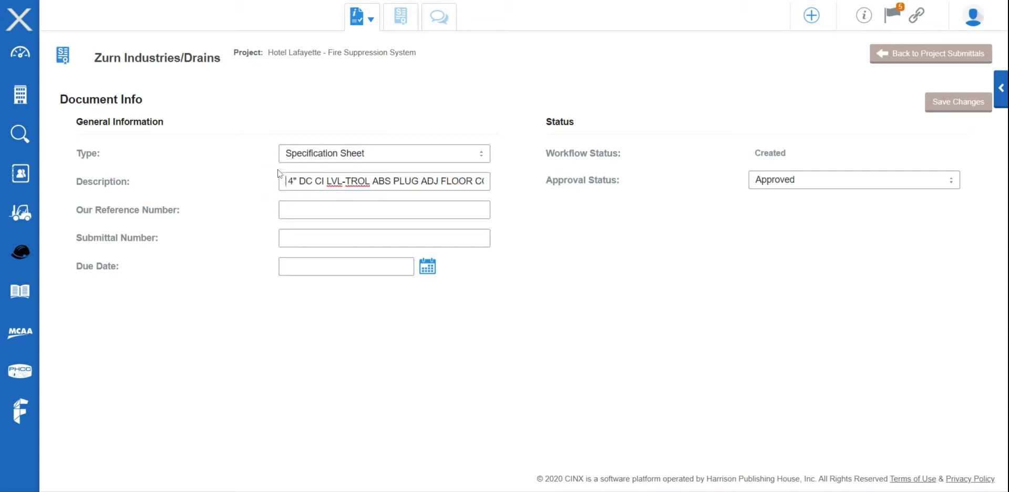
pyautogui.click(319, 209)
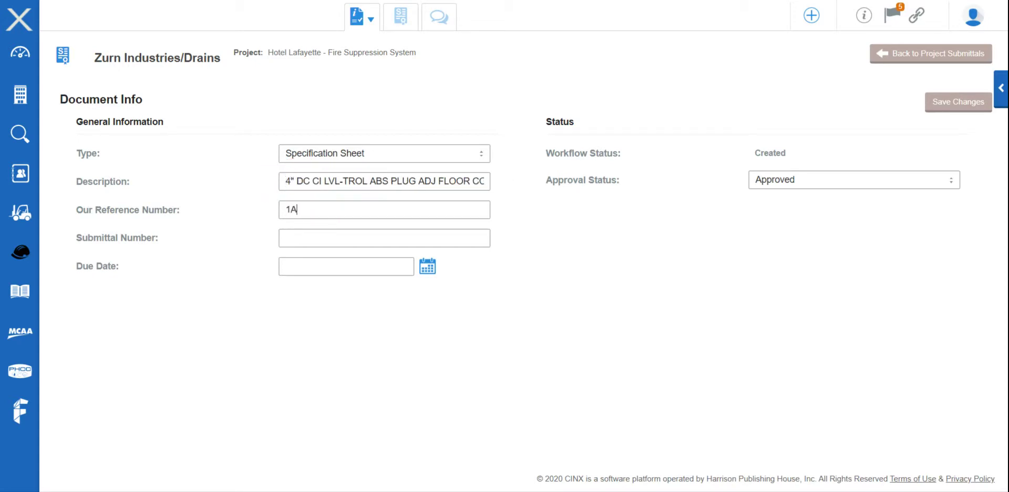
pyautogui.press('Tab')
pyautogui.write('sUB-123')
# - Set due date 2020-02-22 and status Approved With Changes, then save the document info
pyautogui.click(322, 266)
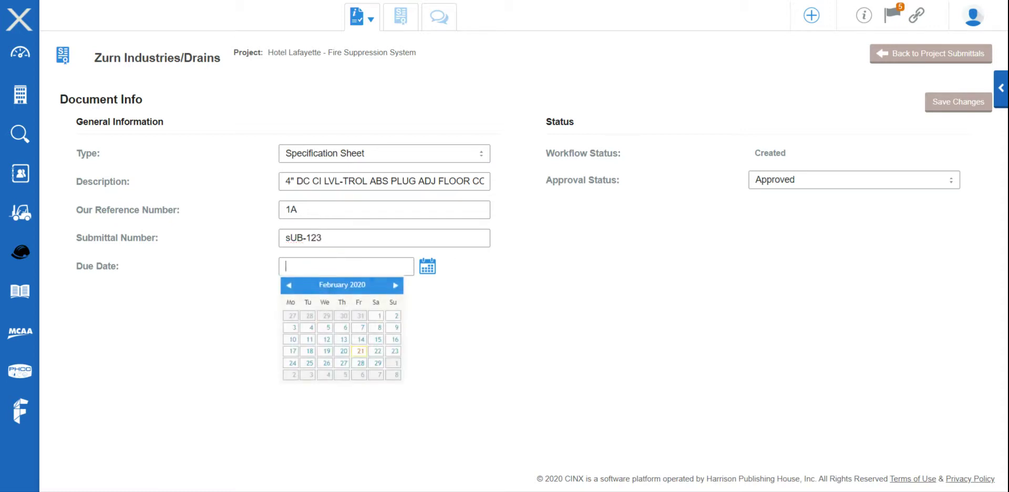
pyautogui.click(378, 351)
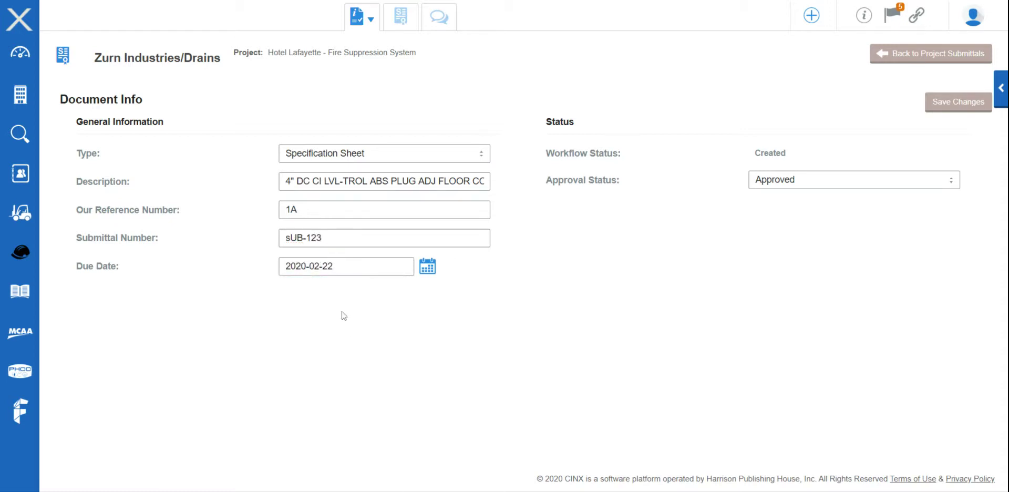
pyautogui.click(788, 181)
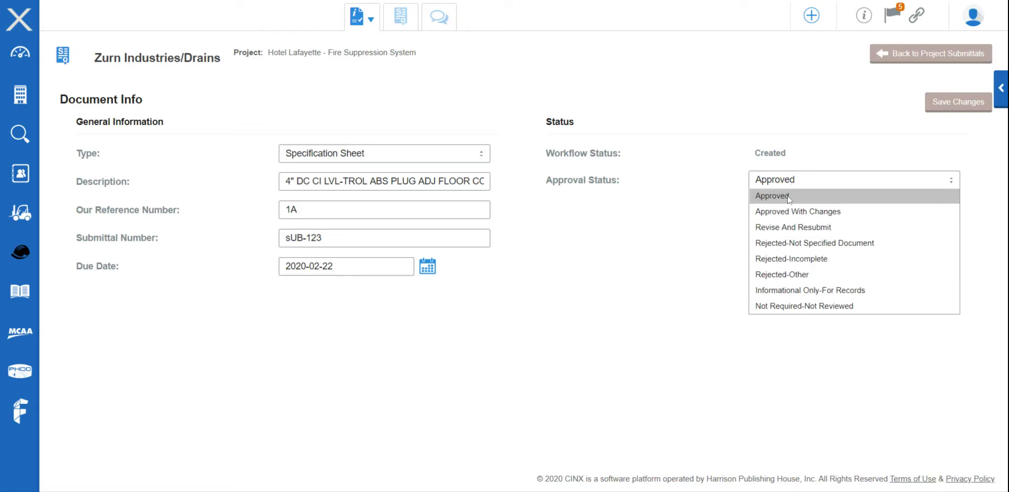
pyautogui.click(789, 210)
pyautogui.click(928, 109)
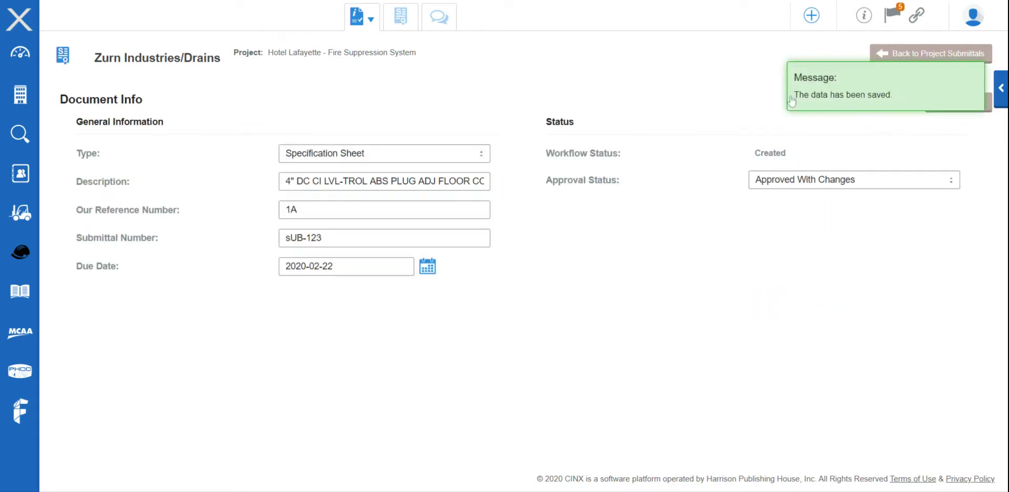
pyautogui.moveTo(388, 36)
pyautogui.click(388, 80)
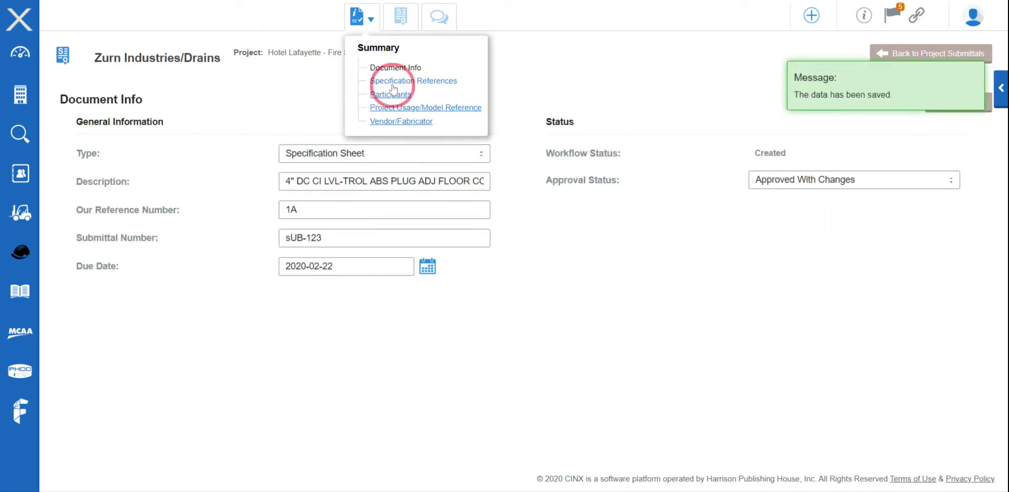
# - Dismiss the download warning and view the Project Usage/Model Reference page listing the Z-1400-NL cleanouts
pyautogui.click(616, 276)
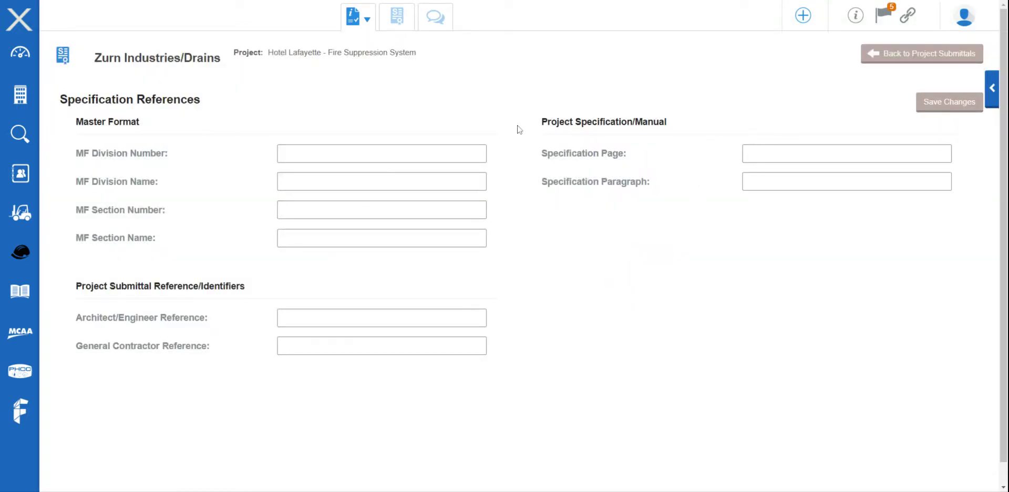
pyautogui.moveTo(375, 33)
pyautogui.click(401, 108)
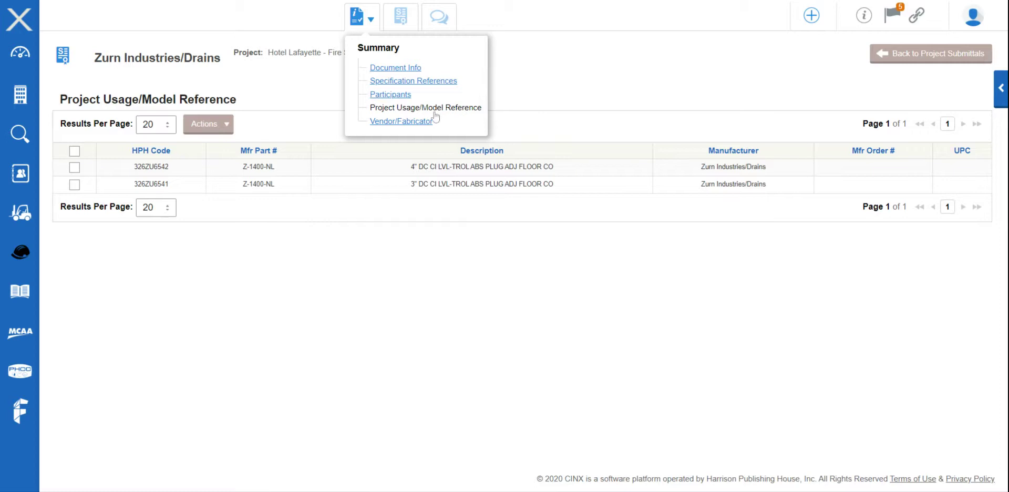
# - Check the submittal's Comments, then return to its spec sheet PDF view
pyautogui.click(440, 21)
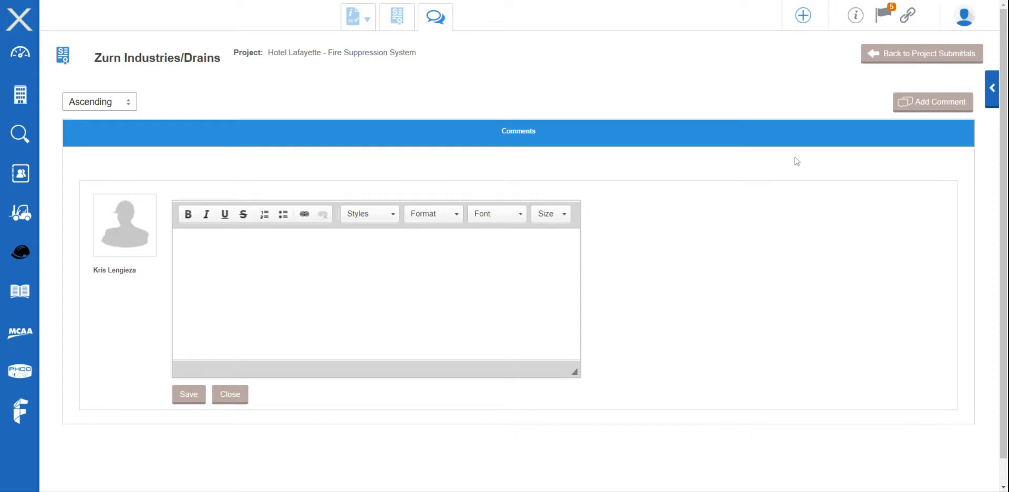
pyautogui.click(362, 18)
pyautogui.click(406, 20)
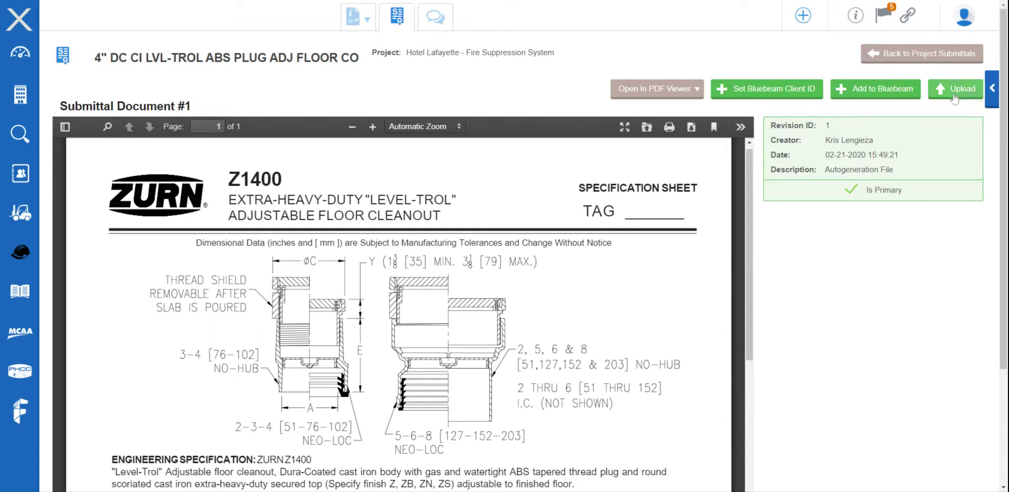
# - In the project submittals list, set the Charlotte Pipe 4" PVC-DWV 1/4 bend row to Revise And Resubmit
pyautogui.click(888, 54)
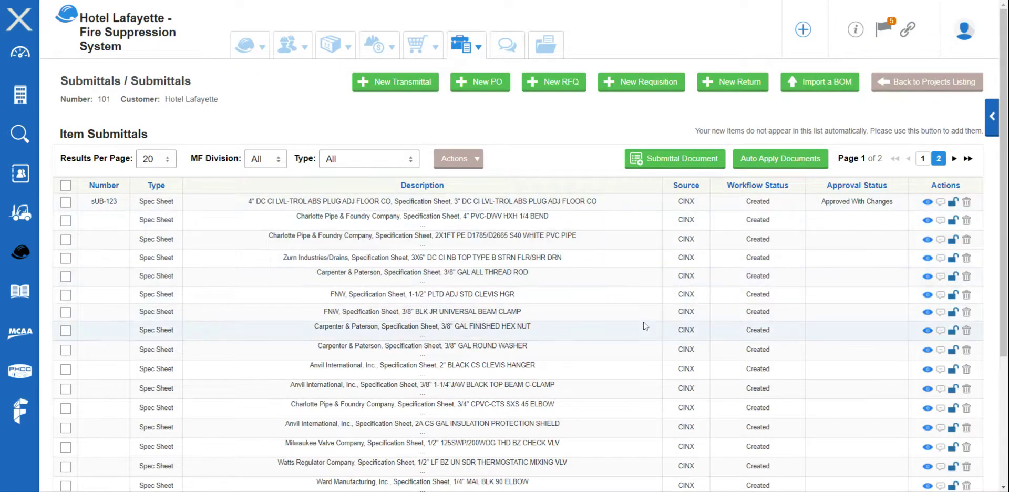
pyautogui.click(830, 219)
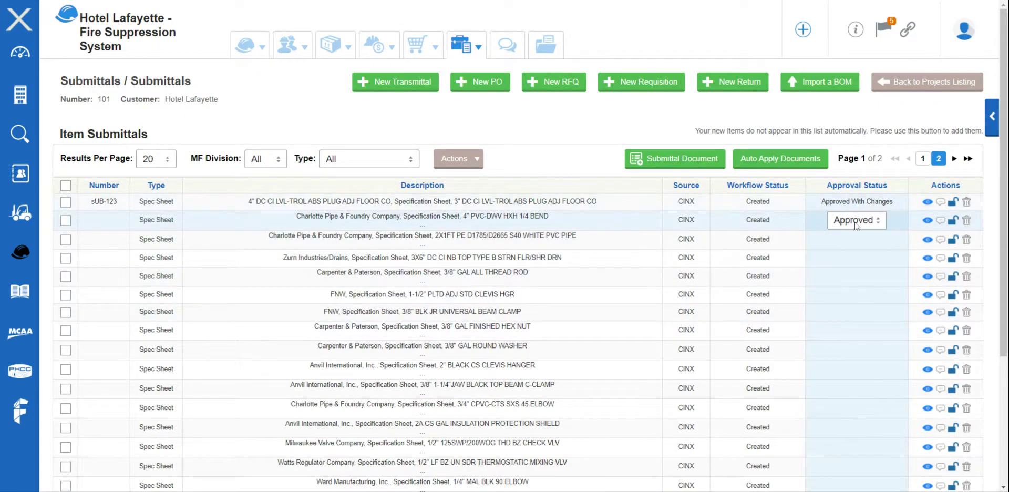
pyautogui.click(855, 220)
pyautogui.click(872, 267)
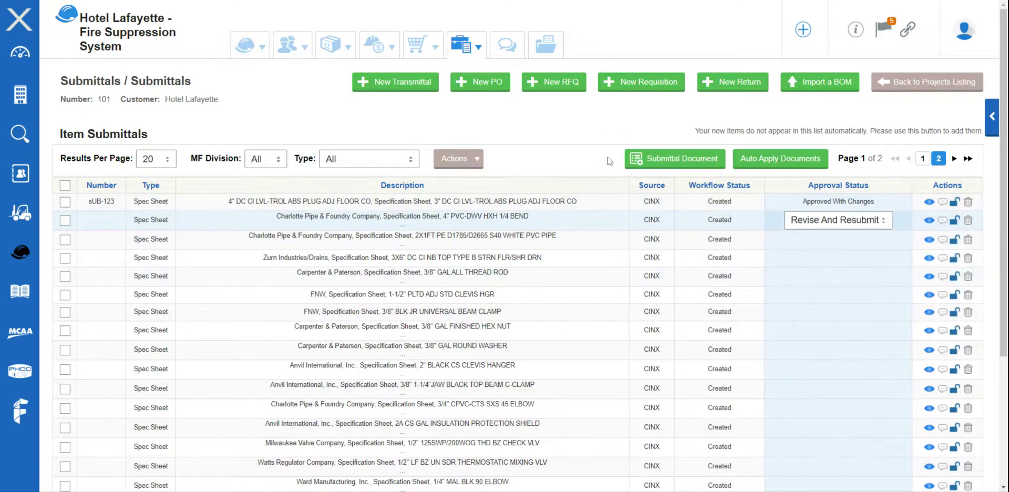
pyautogui.click(610, 162)
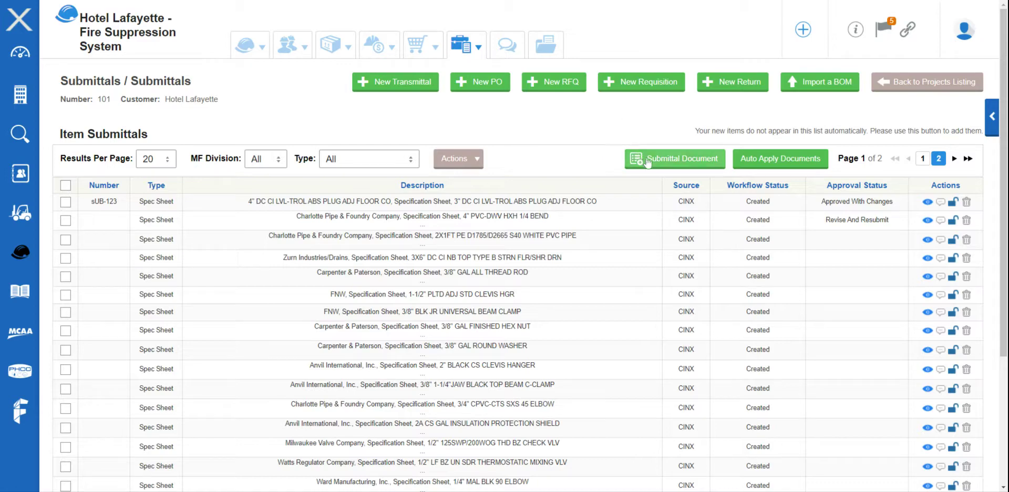
# - Upload traneRooftop.pdf as a new submittal document numbered 1A, titled 'tRANE Rooftop'
pyautogui.click(663, 162)
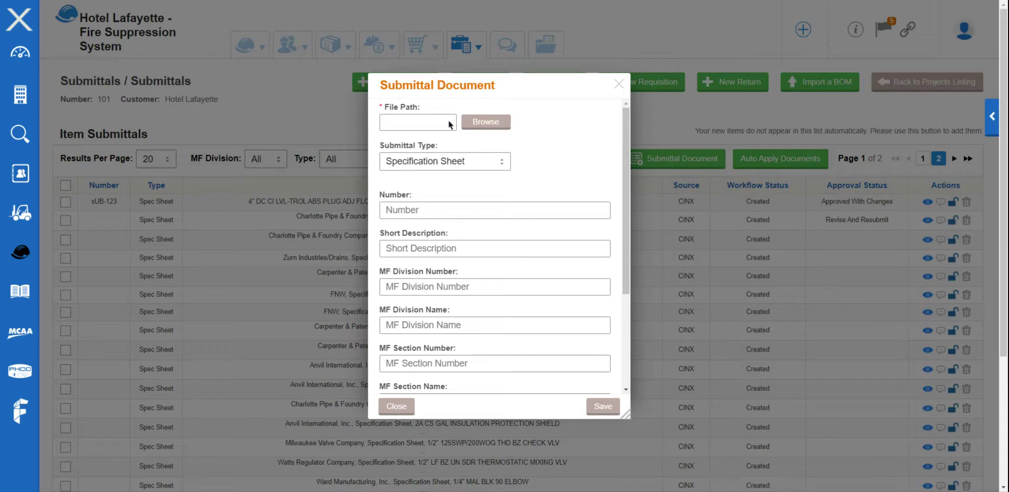
pyautogui.click(449, 125)
pyautogui.click(436, 210)
pyautogui.write('1A')
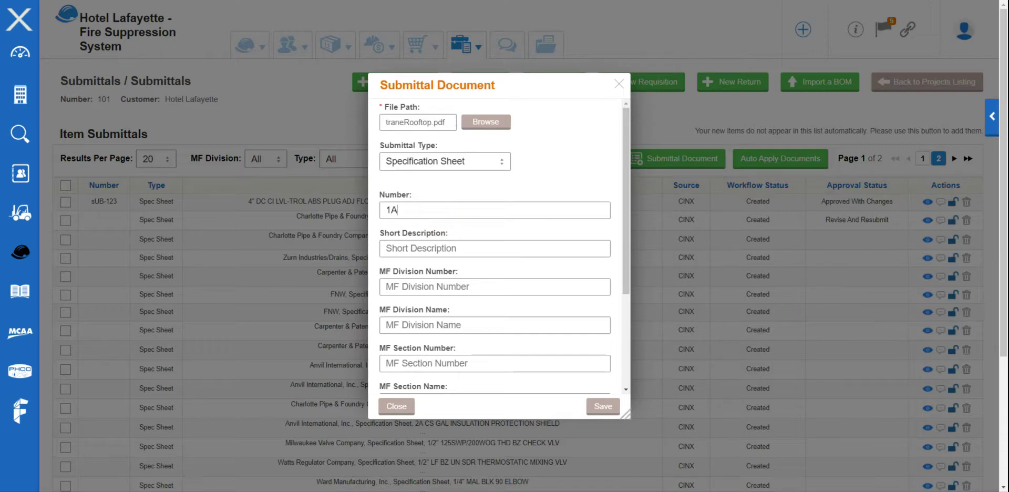
pyautogui.click(451, 247)
pyautogui.write('tRAME')
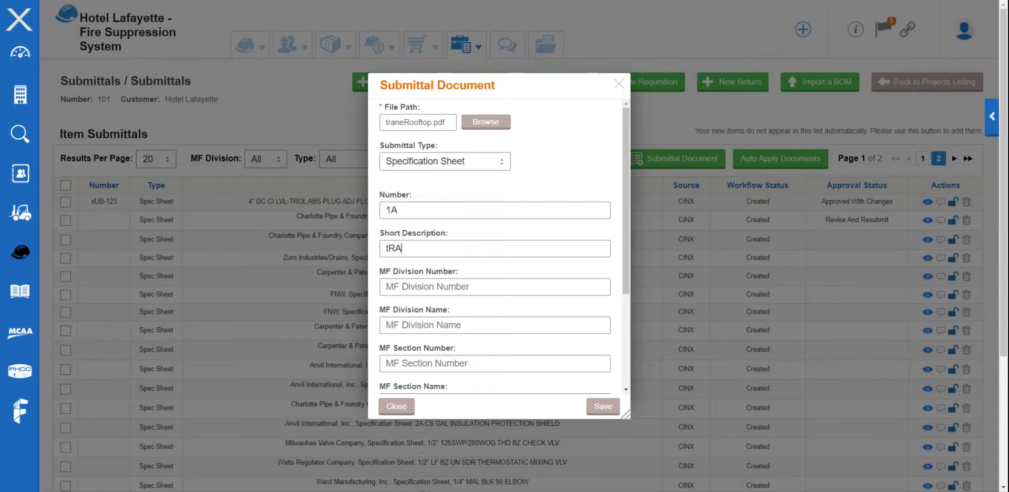
pyautogui.press('BackSpace')
pyautogui.press('BackSpace')
pyautogui.write('NE Roof')
pyautogui.scroll(-3, 450, 247)
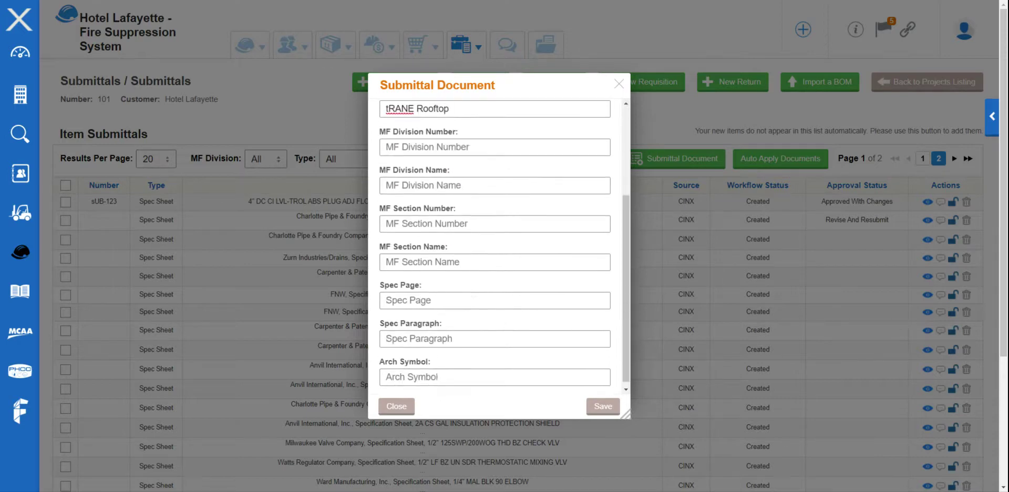
pyautogui.scroll(4, 442, 330)
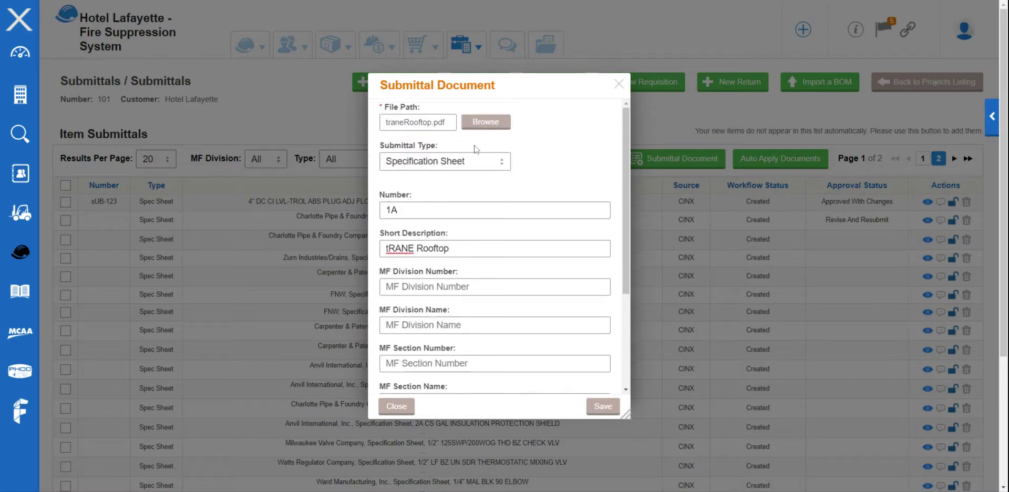
pyautogui.click(603, 407)
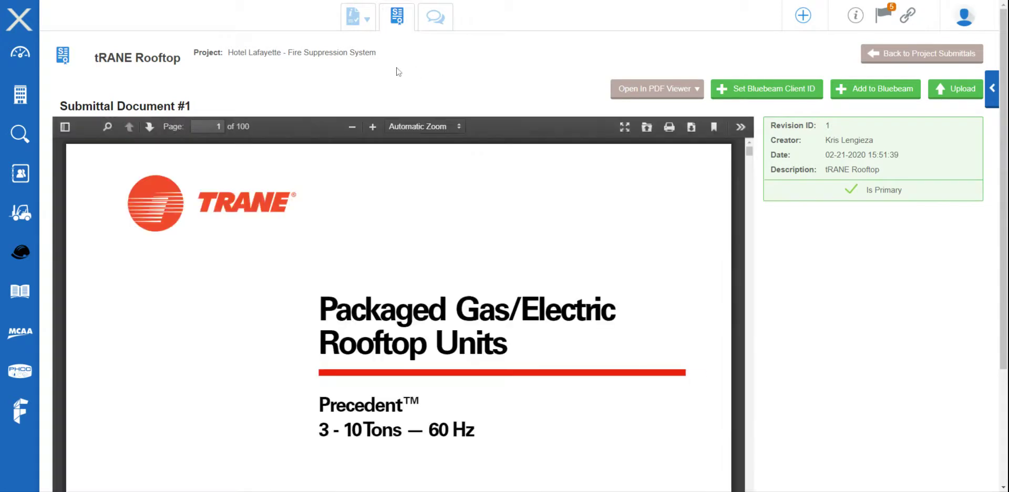
# - Open the new Trane rooftop submittal's Document Info form
pyautogui.moveTo(358, 17)
pyautogui.click(372, 67)
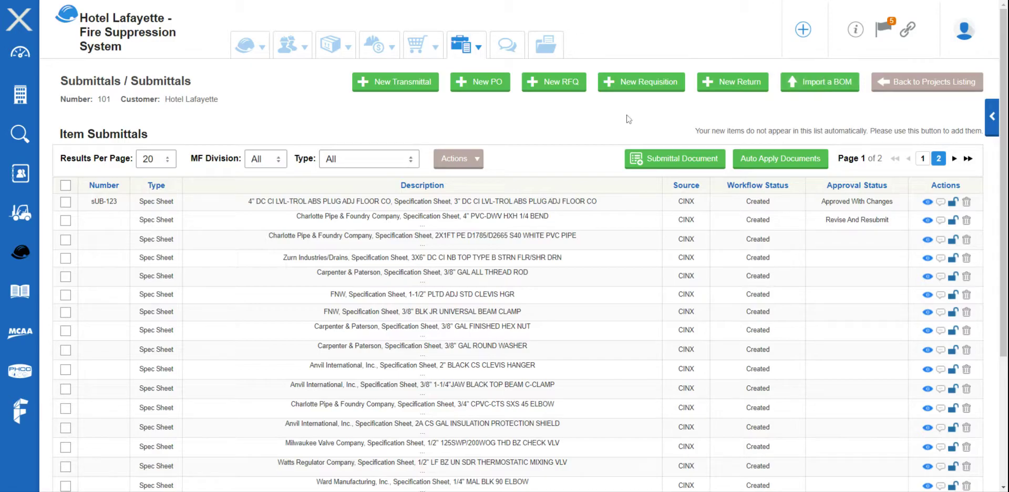
# - Create a new transmittal named 'HPH Test' for the Hotel Lafayette project
pyautogui.click(399, 85)
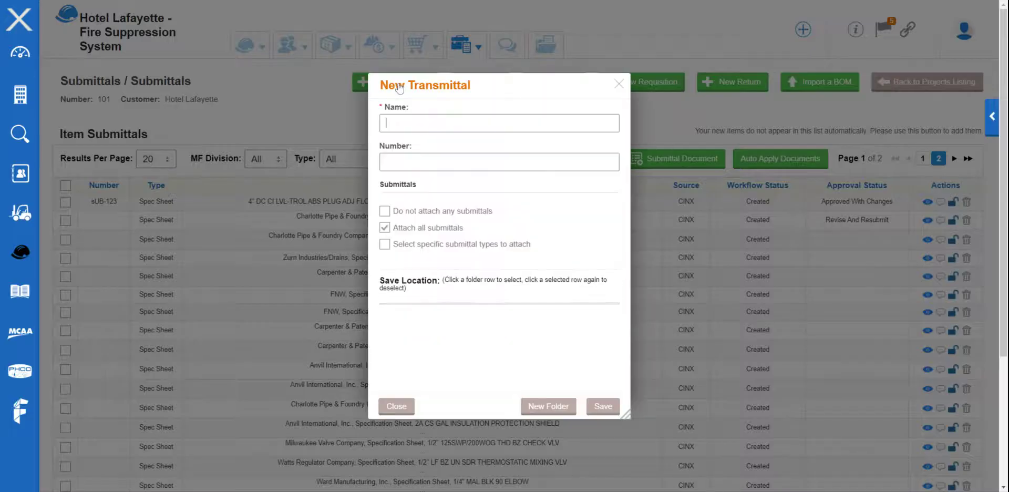
pyautogui.write('HPH ')
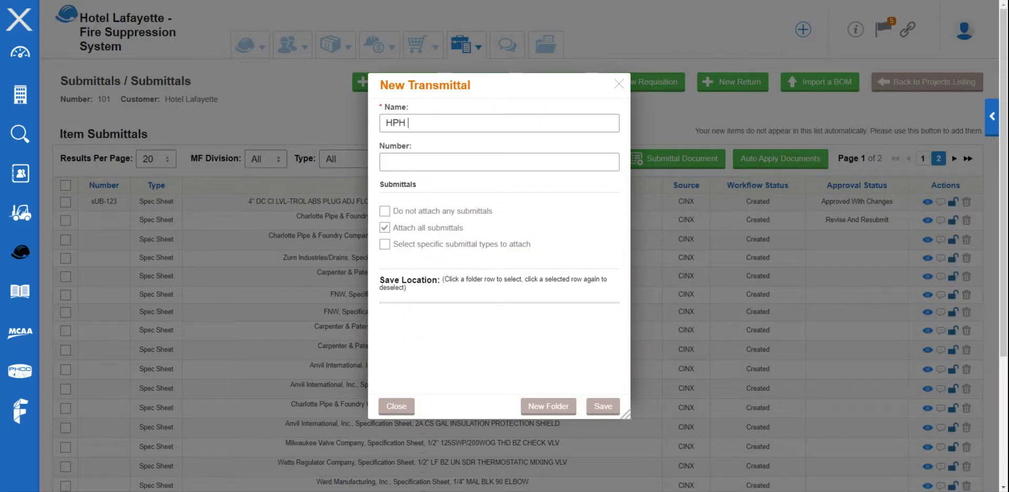
pyautogui.write('Test')
pyautogui.press('Tab')
pyautogui.click(603, 406)
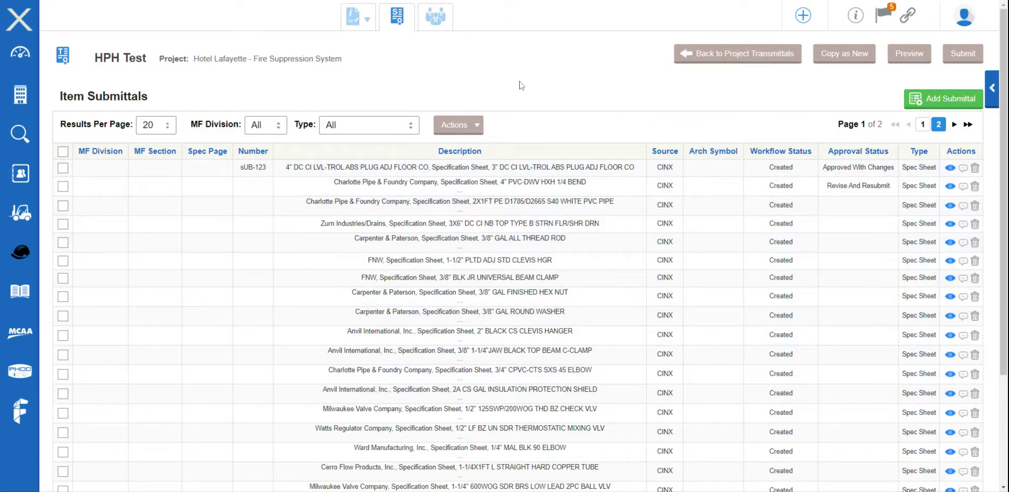
# - Give the HPH Test transmittal revision 22, description 'HPH Test trans' and status Approved For Submission
pyautogui.moveTo(362, 18)
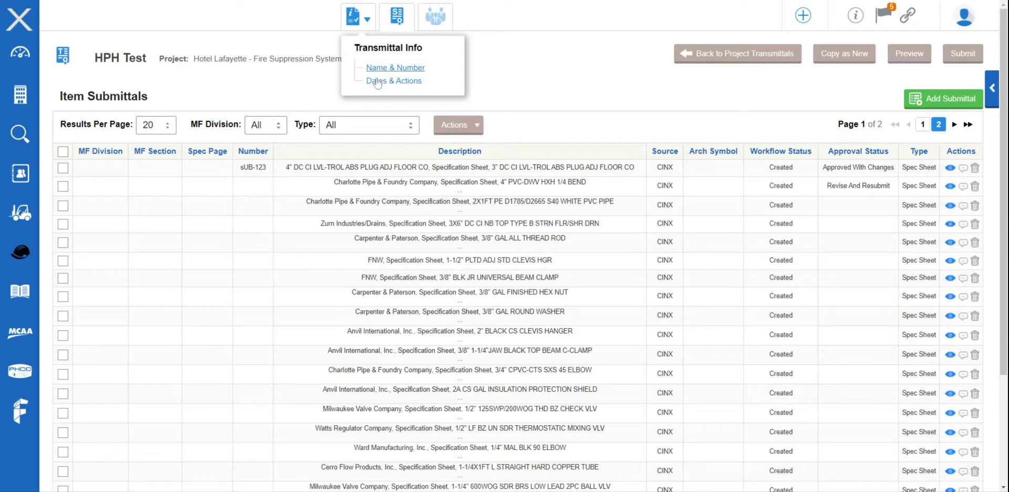
pyautogui.click(392, 69)
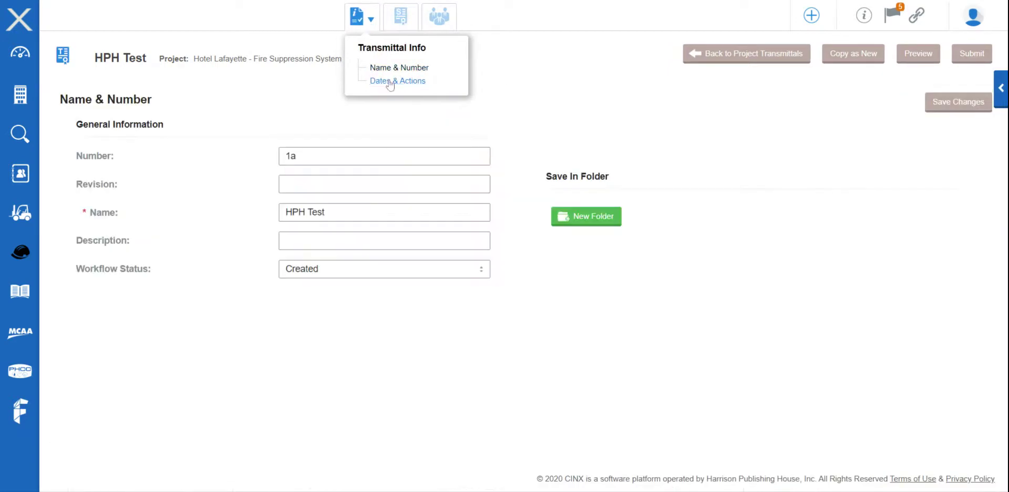
pyautogui.click(345, 185)
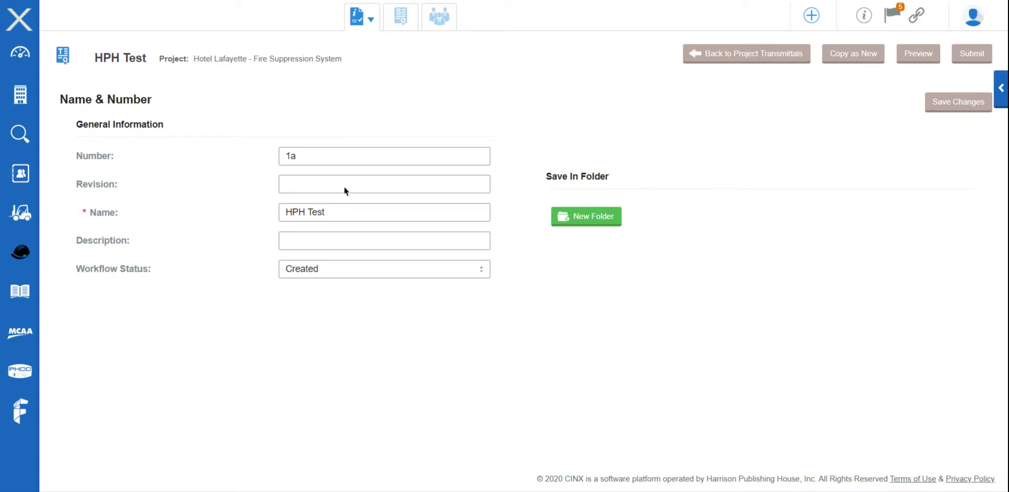
pyautogui.write('22')
pyautogui.click(340, 232)
pyautogui.write('HPH Test trans')
pyautogui.click(348, 274)
pyautogui.click(354, 299)
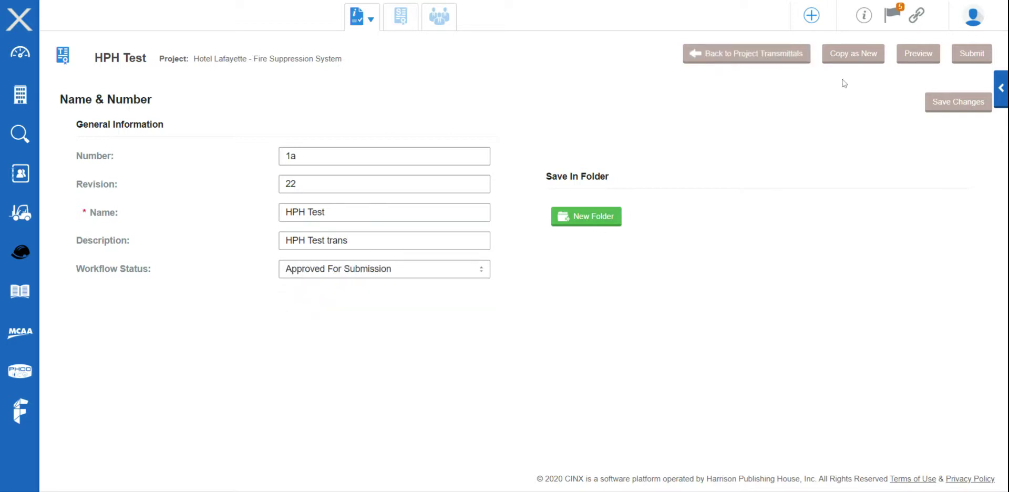
pyautogui.click(953, 110)
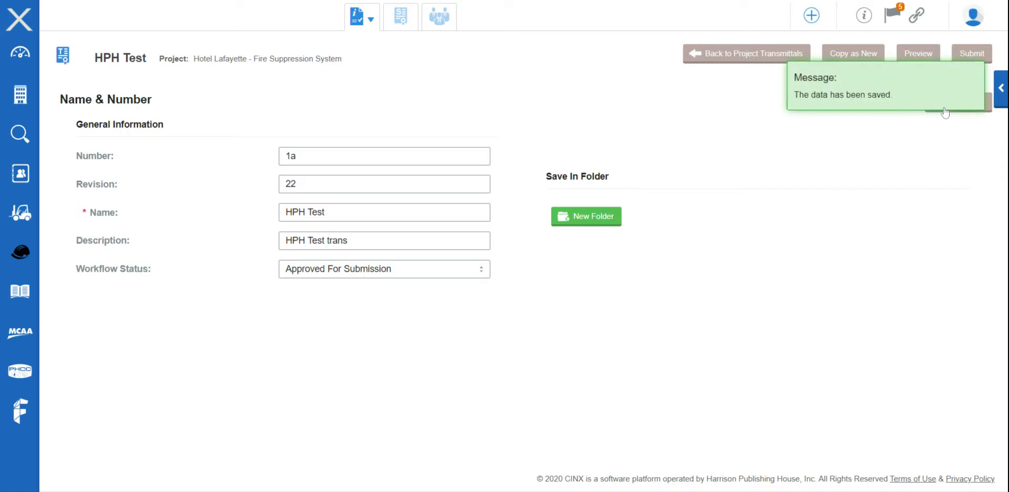
pyautogui.click(370, 20)
# - Save remarks 'Call with Questions', due date 2020-02-28 and created date 2020-02-21, then view the recipients
pyautogui.click(395, 81)
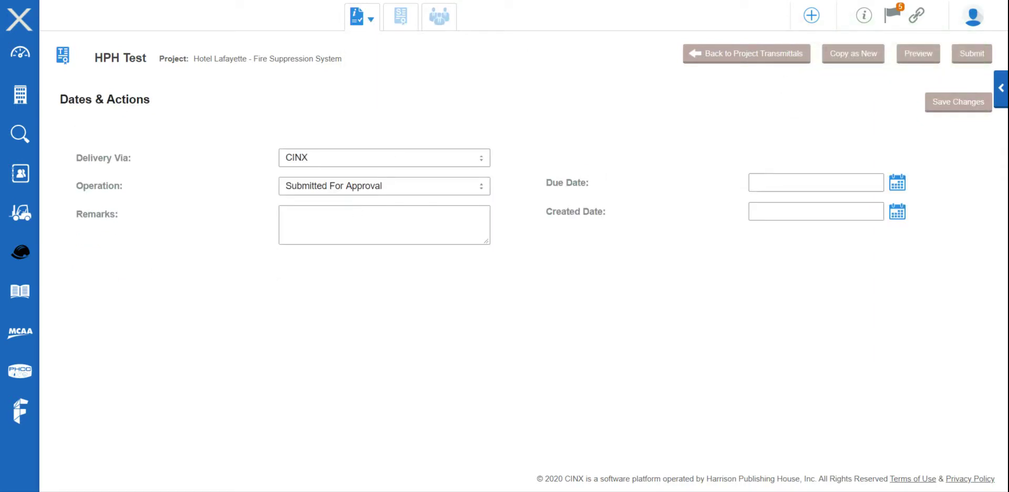
pyautogui.click(352, 223)
pyautogui.write('Call with Questions')
pyautogui.press('Tab')
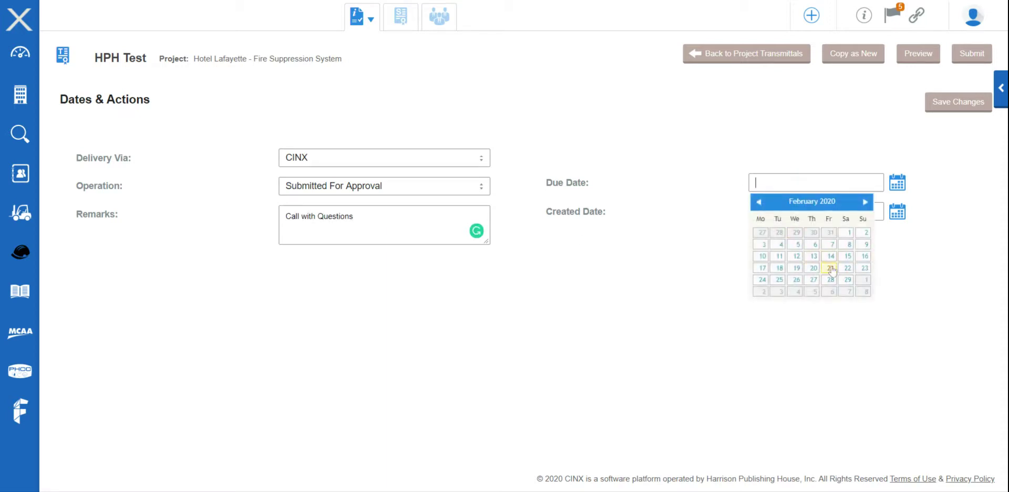
pyautogui.click(829, 279)
pyautogui.click(809, 215)
pyautogui.click(828, 295)
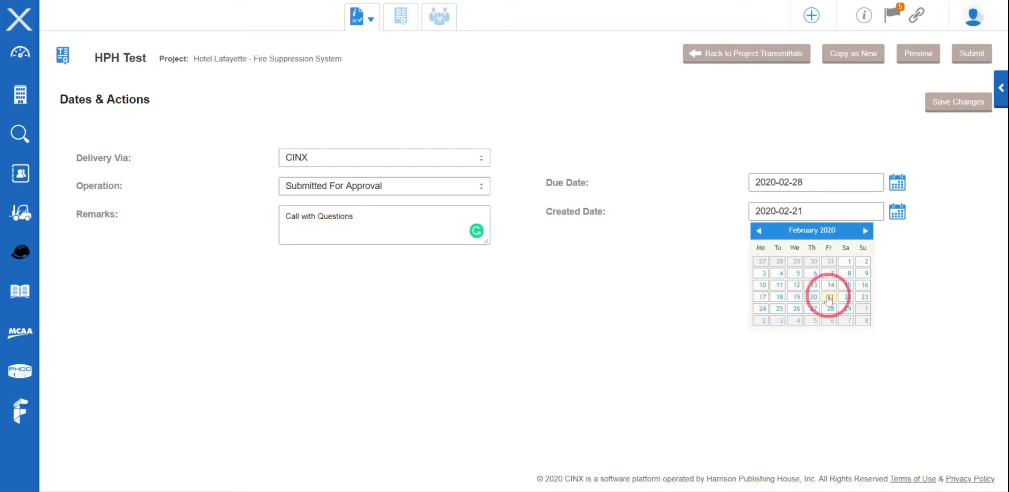
pyautogui.click(933, 105)
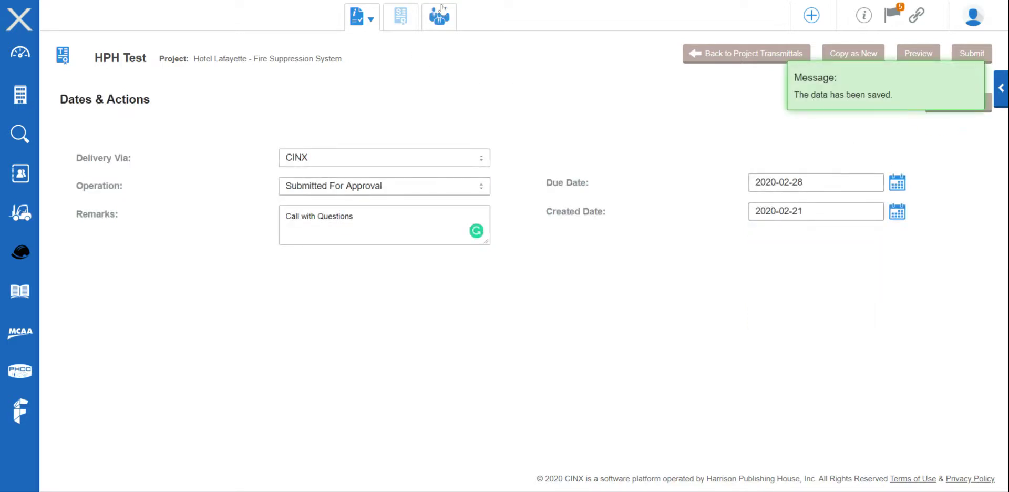
pyautogui.click(444, 24)
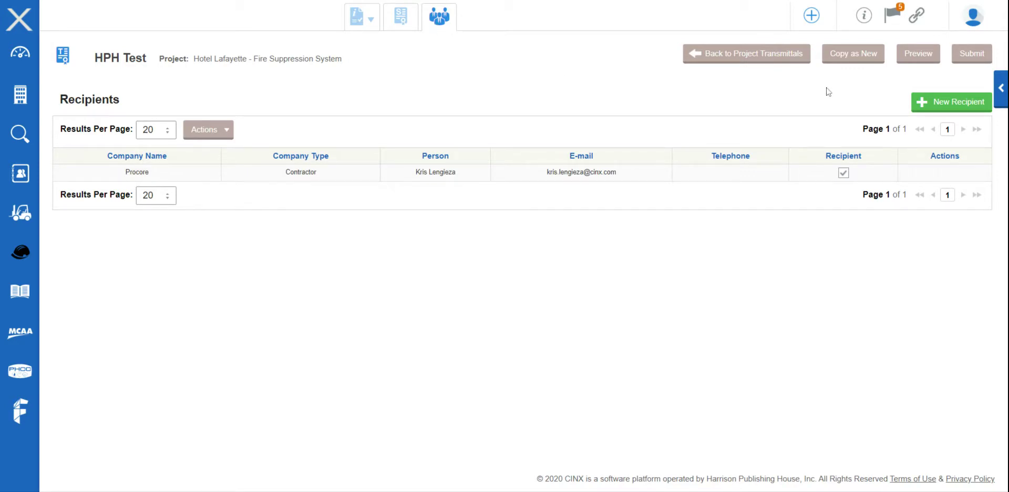
# - Add and save a new recipient from company HPH with the contact's name and e-mail
pyautogui.click(953, 101)
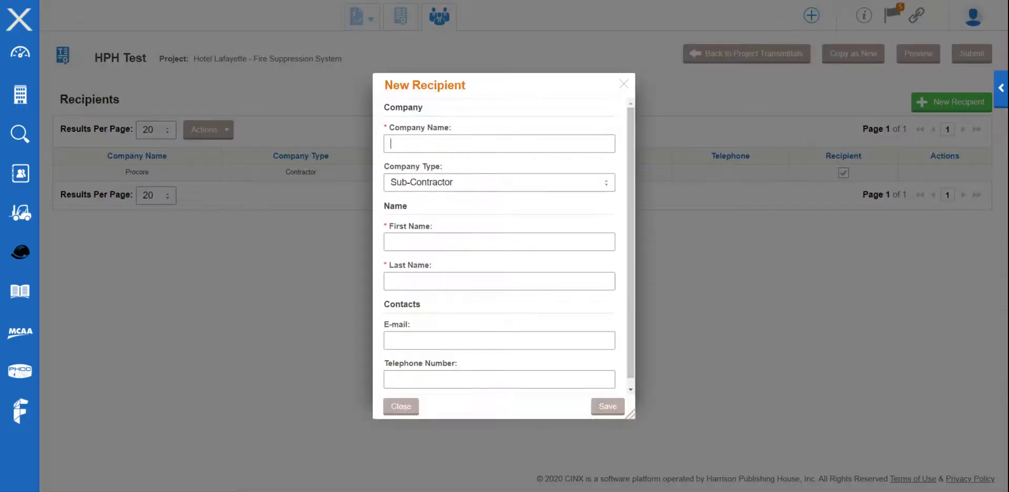
pyautogui.write('HPH')
pyautogui.press('Tab')
pyautogui.press('Tab')
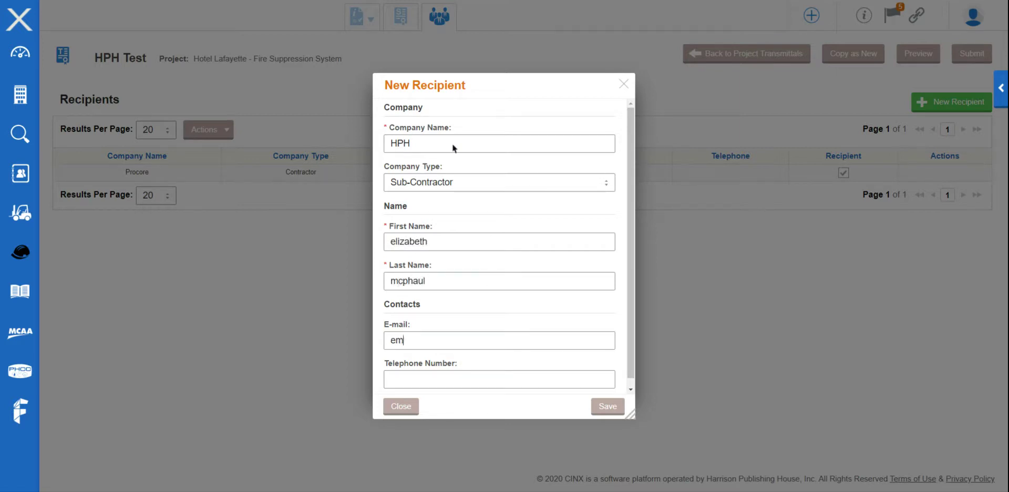
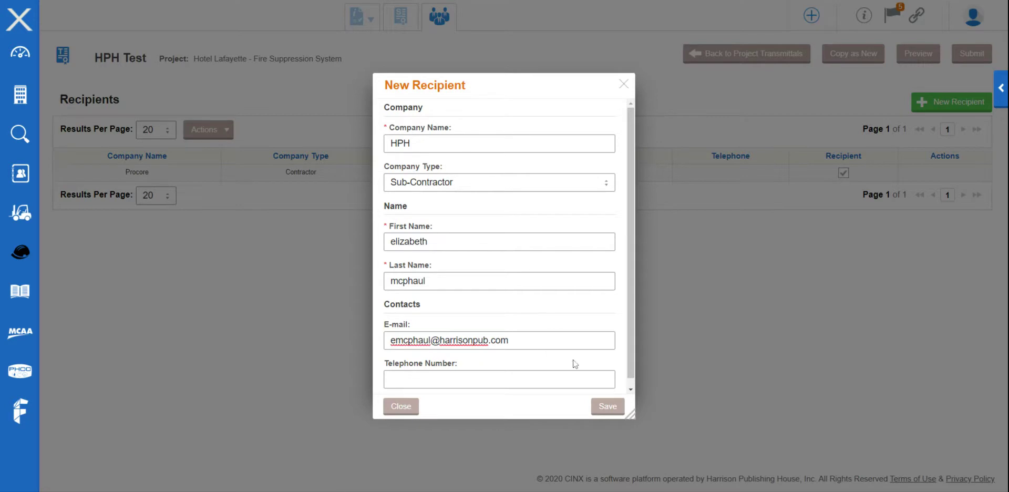
pyautogui.click(616, 409)
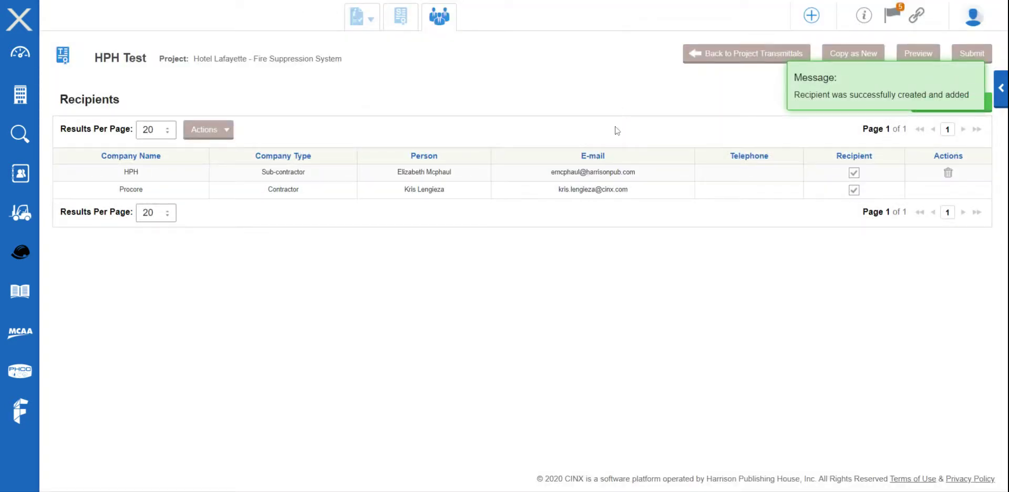
# - Submit HPH Test to both recipients, dismiss the confirmation, and open the transmittal PDF preview
pyautogui.click(964, 57)
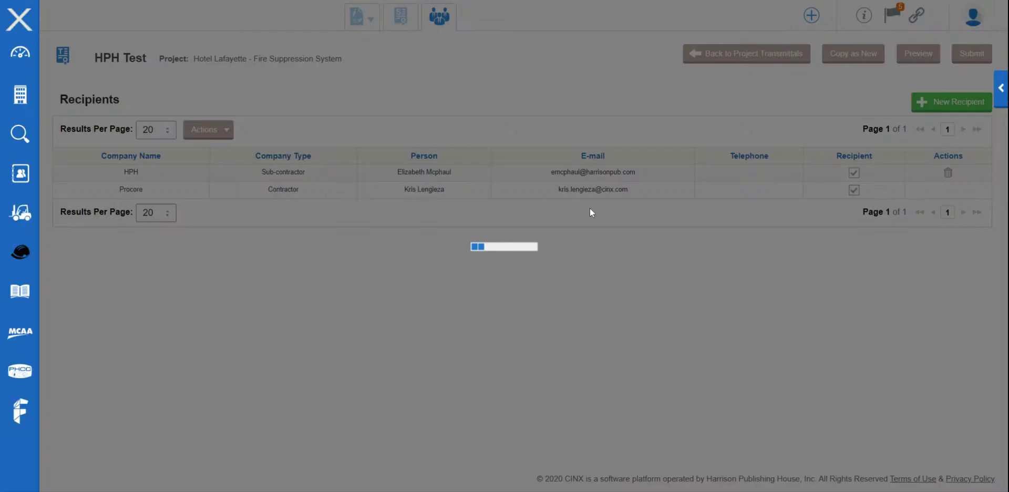
pyautogui.scroll(-2, 564, 345)
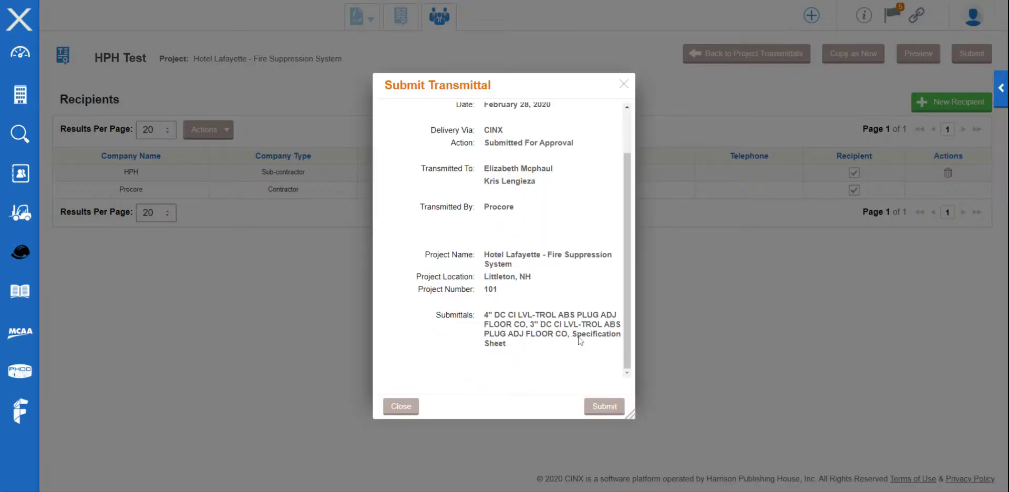
pyautogui.click(604, 406)
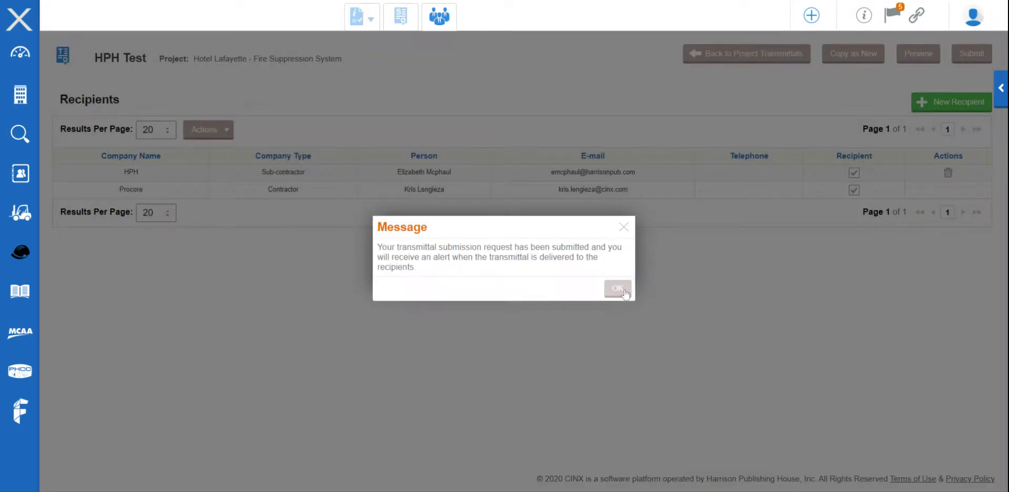
pyautogui.click(616, 290)
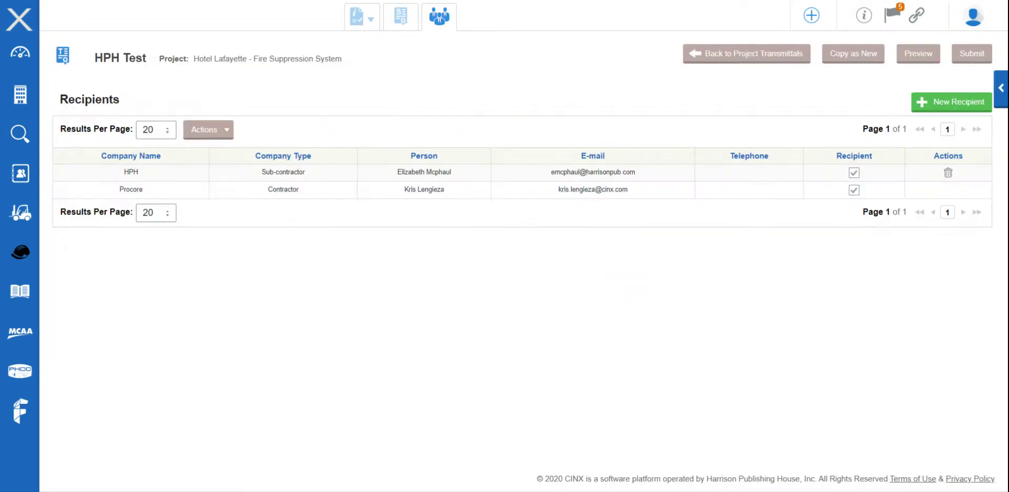
pyautogui.click(920, 55)
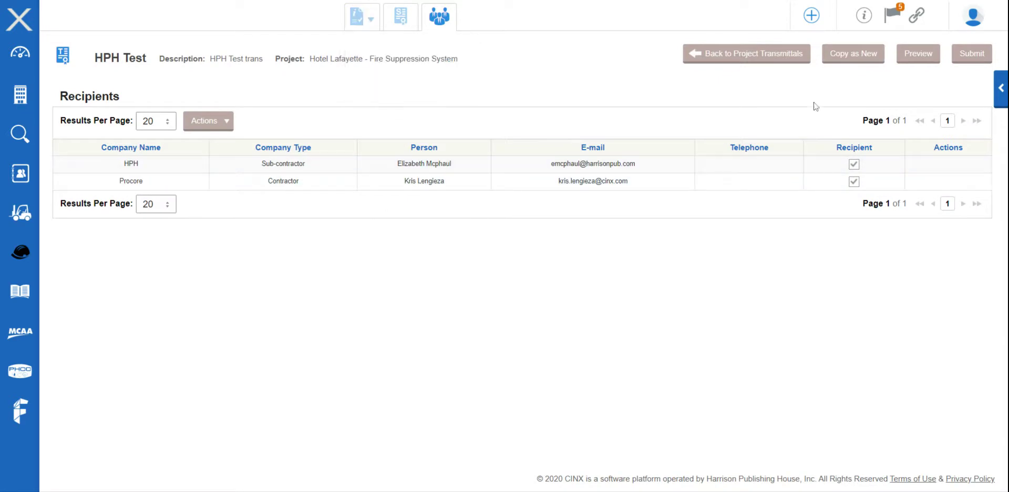
pyautogui.click(918, 56)
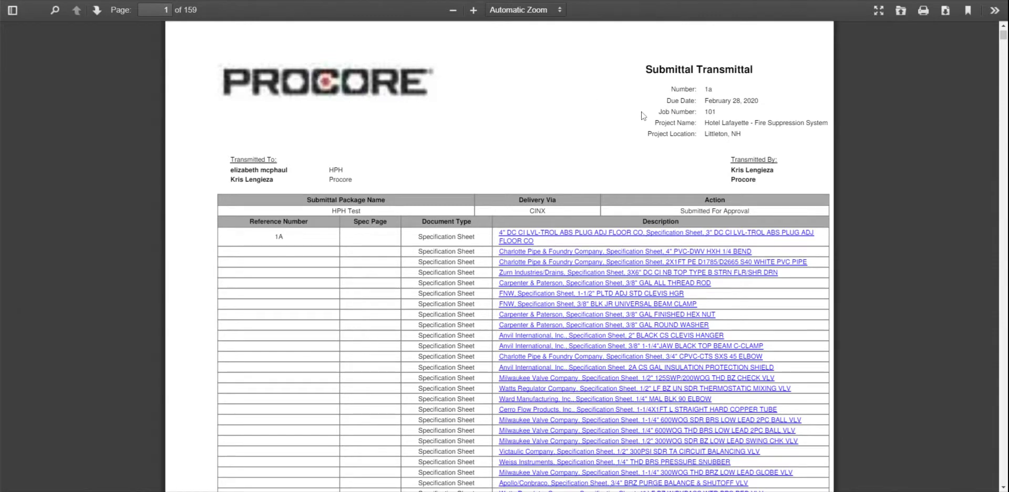
pyautogui.scroll(-3, 656, 141)
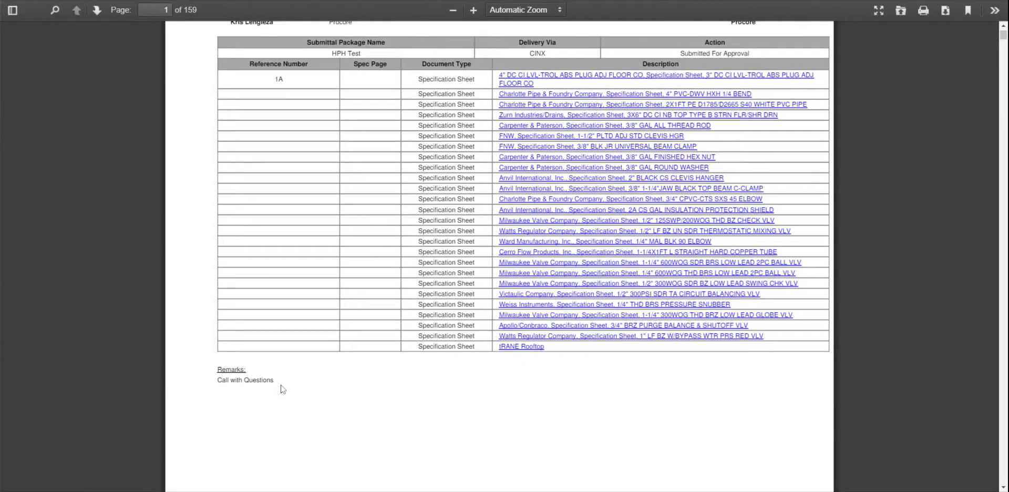
pyautogui.scroll(3, 284, 389)
pyautogui.scroll(-8, 288, 390)
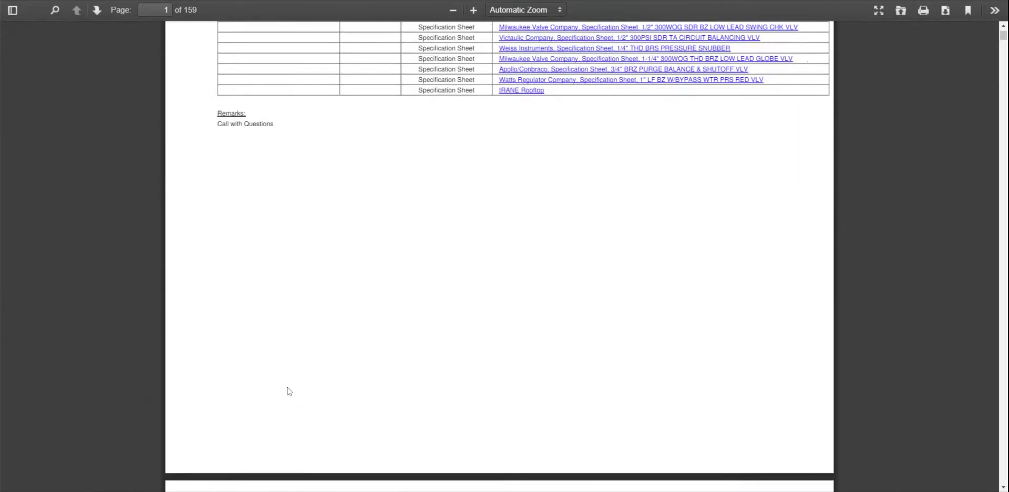
pyautogui.scroll(-16, 288, 392)
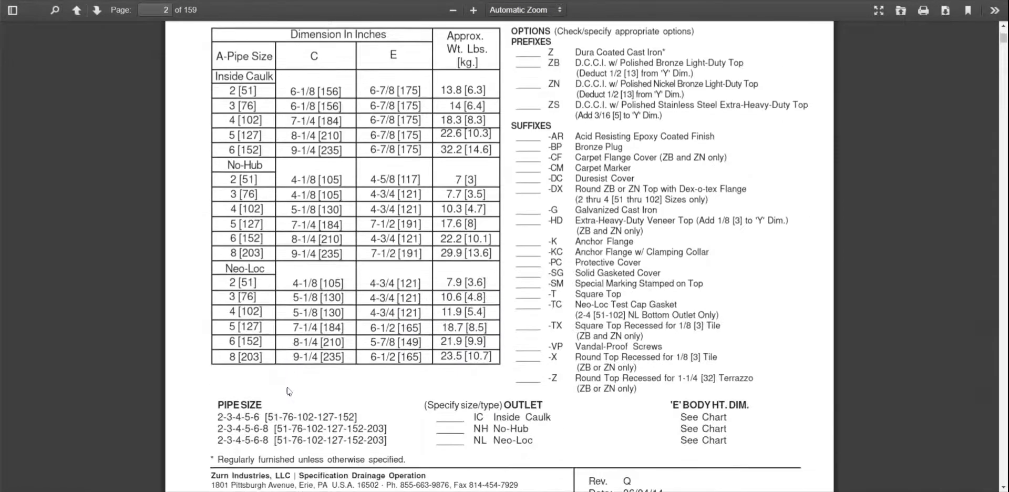
pyautogui.scroll(-10, 287, 392)
pyautogui.scroll(8, 286, 386)
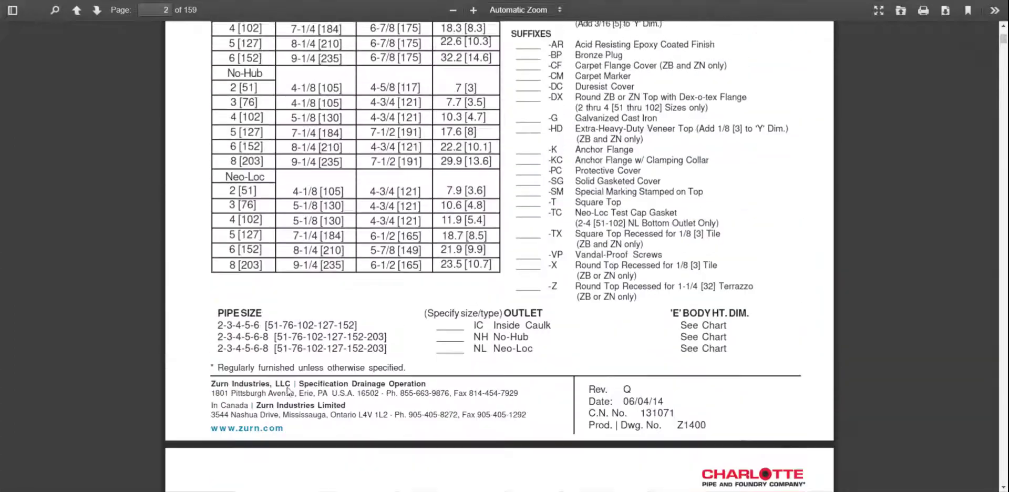
pyautogui.scroll(20, 288, 391)
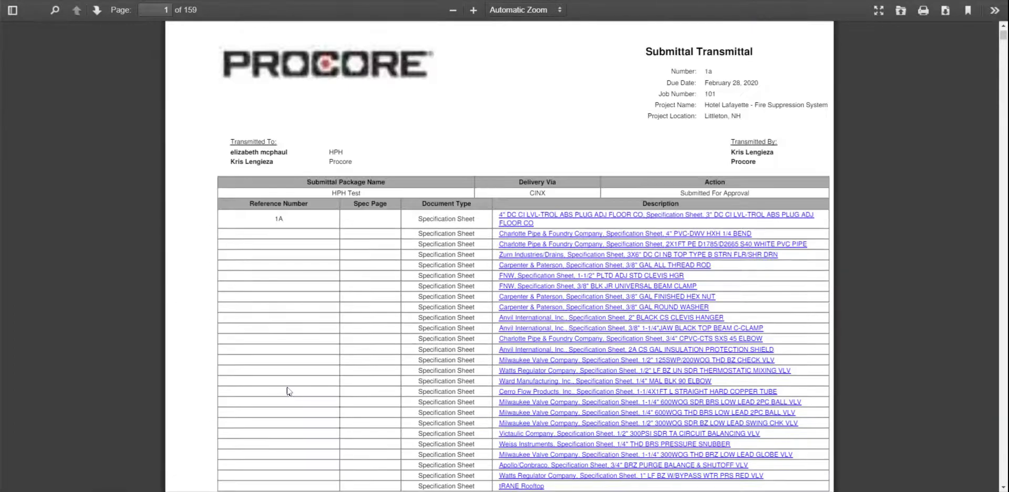
pyautogui.scroll(2, 288, 391)
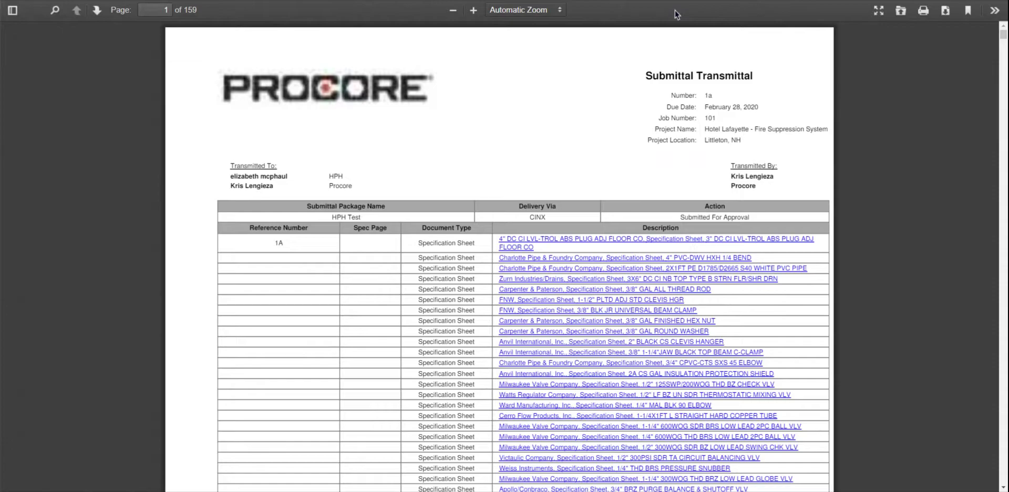
pyautogui.hotkey('ctrl', 'w')
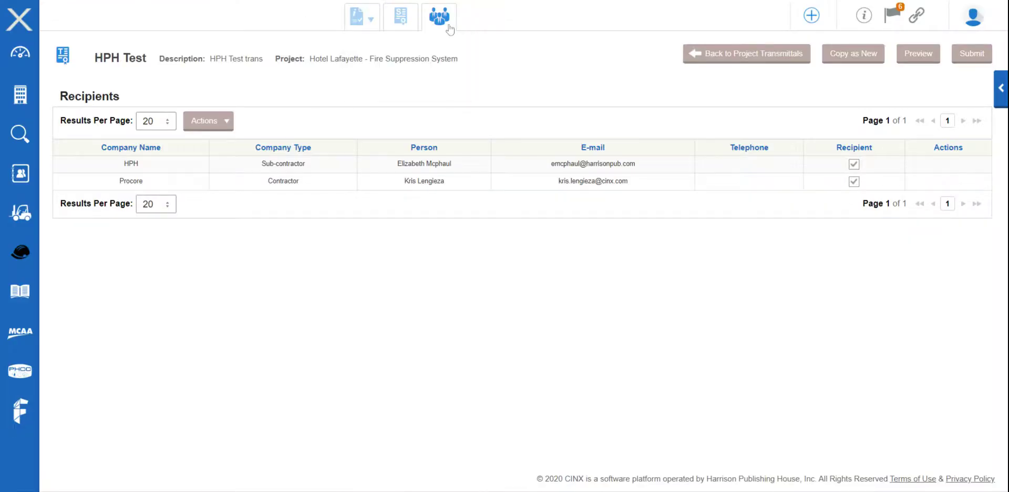
# - Go back to the Transmittals list, where HPH Test shows Submitted, then open Item Submittals
pyautogui.click(714, 62)
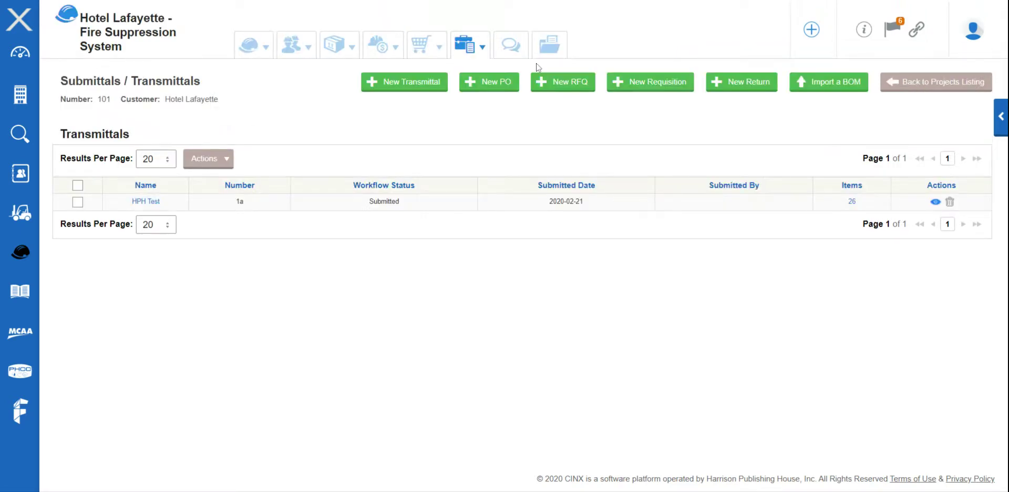
pyautogui.moveTo(488, 55)
pyautogui.click(490, 97)
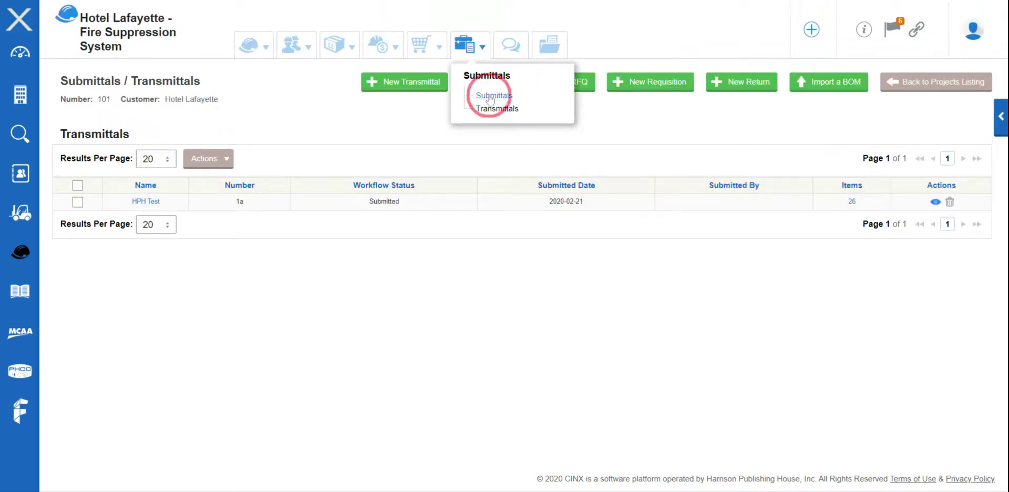